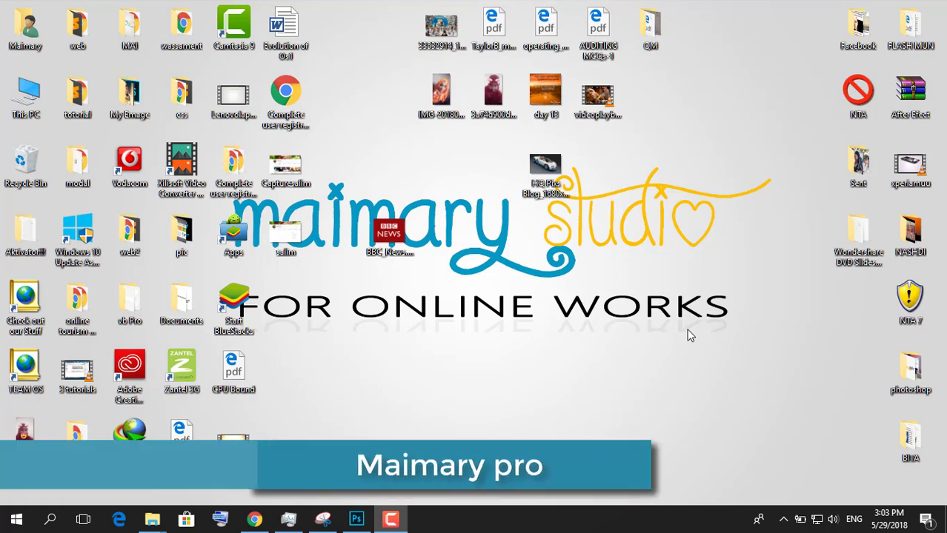
Move the BBC_News.svg desktop icon up so it sits above the Maimary logo text.
click(357, 520)
click(356, 520)
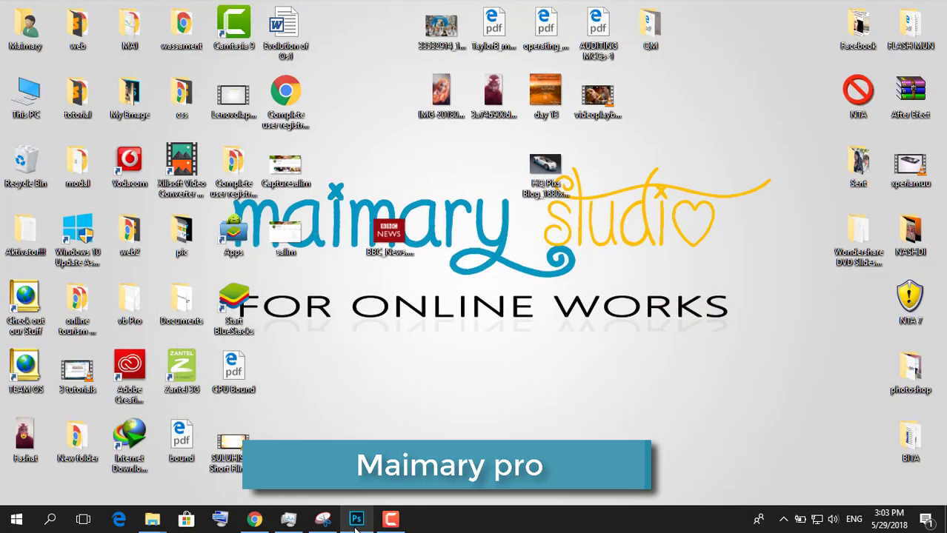
mouse_move(338, 187)
mouse_down()
mouse_move(419, 211)
mouse_move(424, 267)
mouse_up()
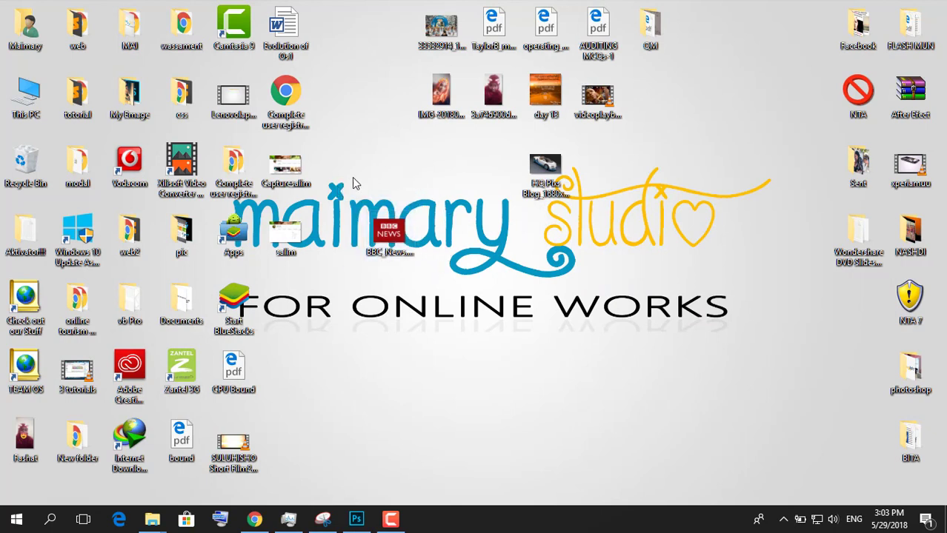
mouse_move(388, 231)
mouse_down()
mouse_move(388, 160)
mouse_move(387, 171)
mouse_up()
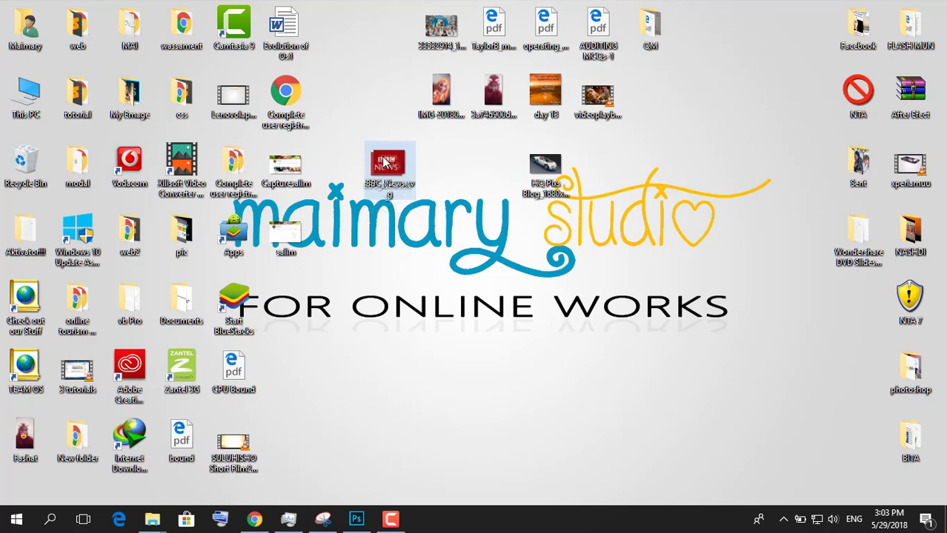
double_click(387, 170)
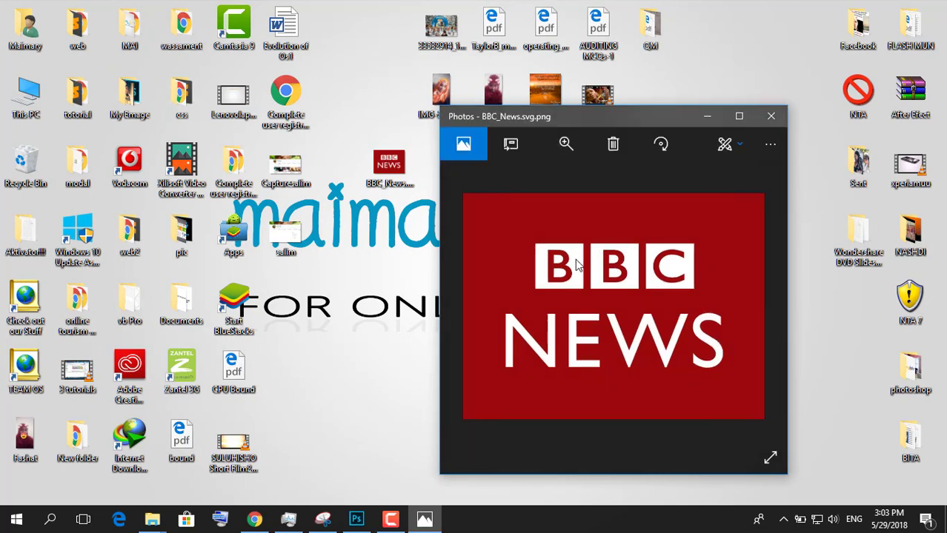
click(771, 115)
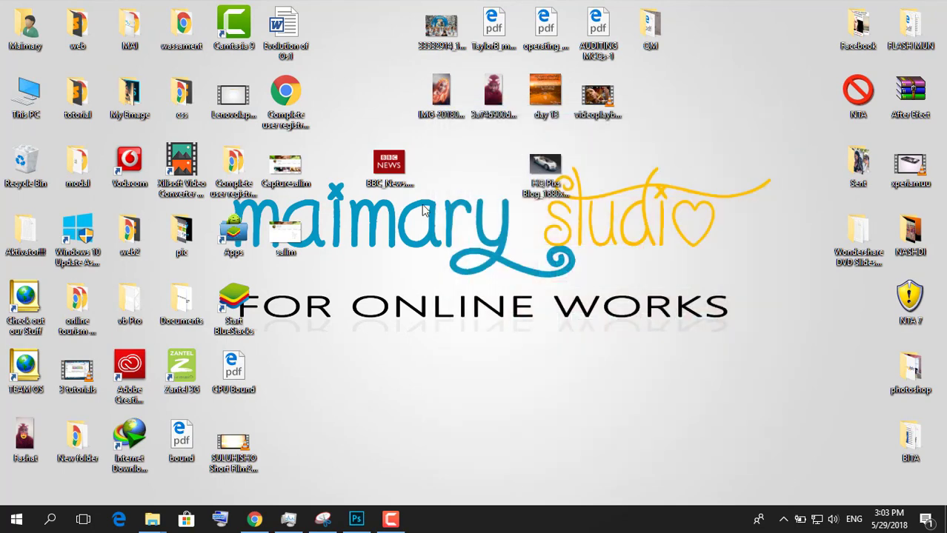
Open BBC_News.svg.png in Photoshop and leave Layer 0 unlocked and selected.
mouse_move(395, 165)
mouse_down()
mouse_move(353, 341)
mouse_move(338, 297)
mouse_up()
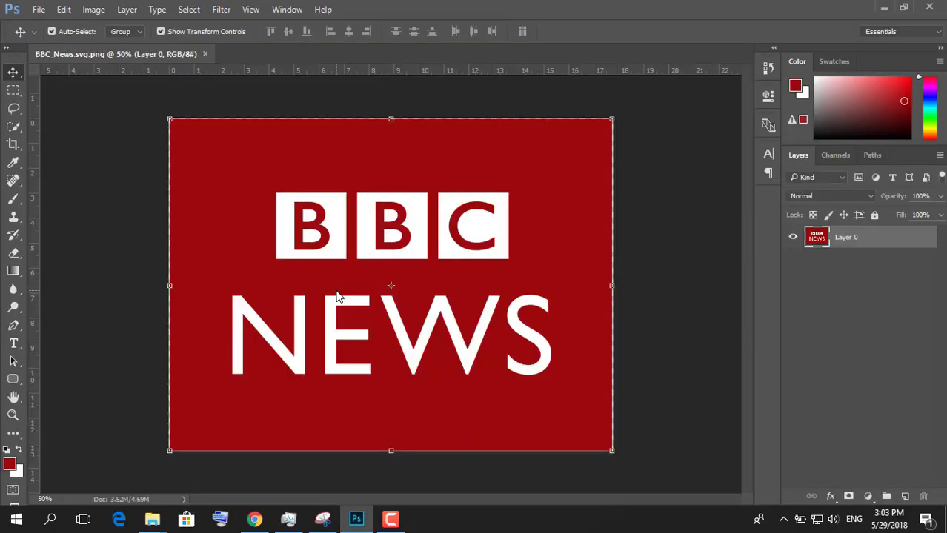
click(874, 215)
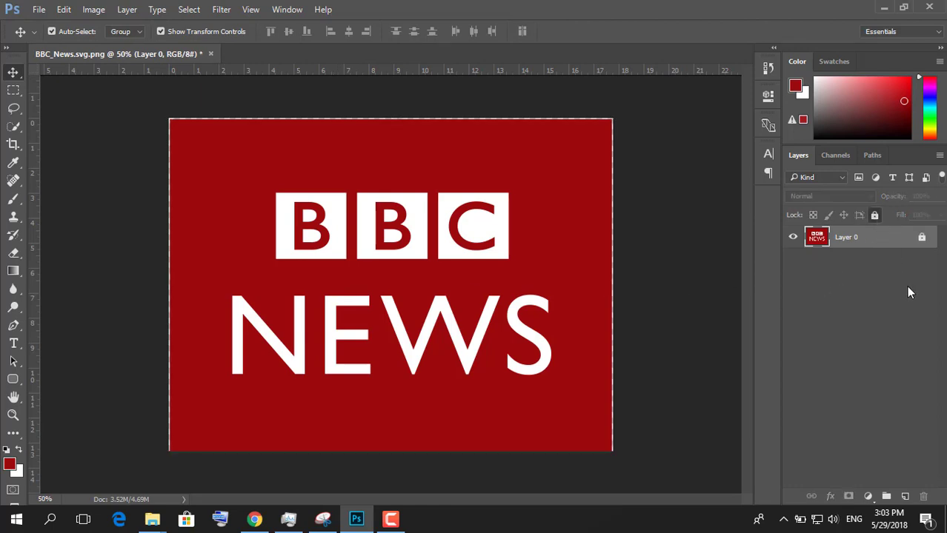
click(922, 238)
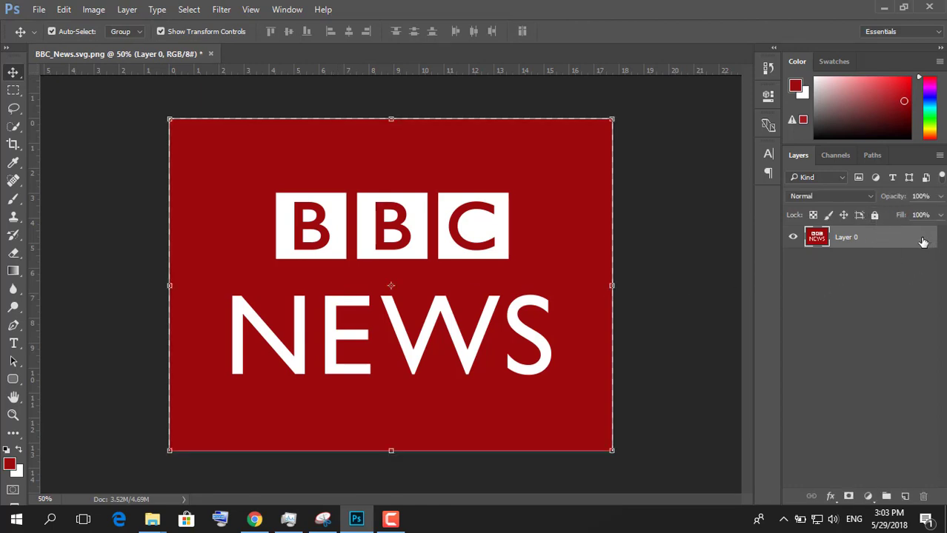
click(690, 344)
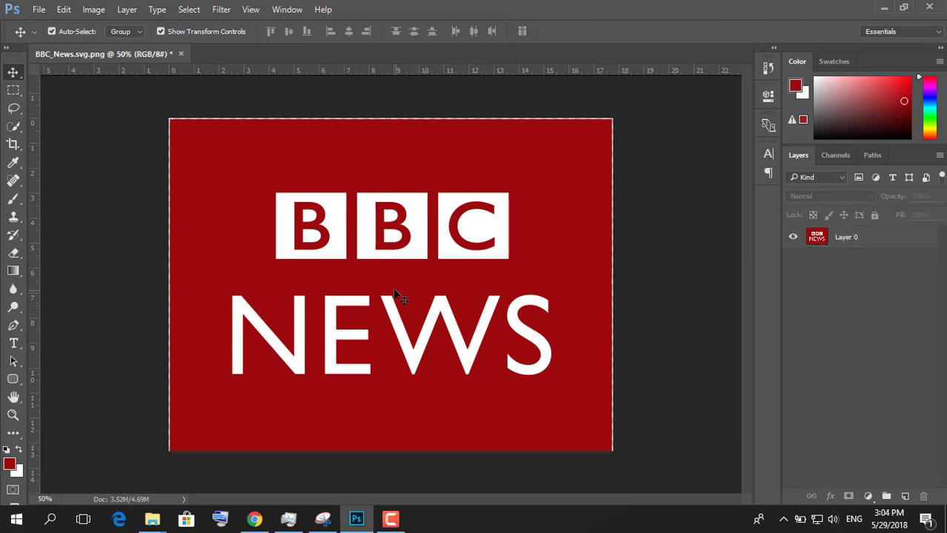
click(893, 243)
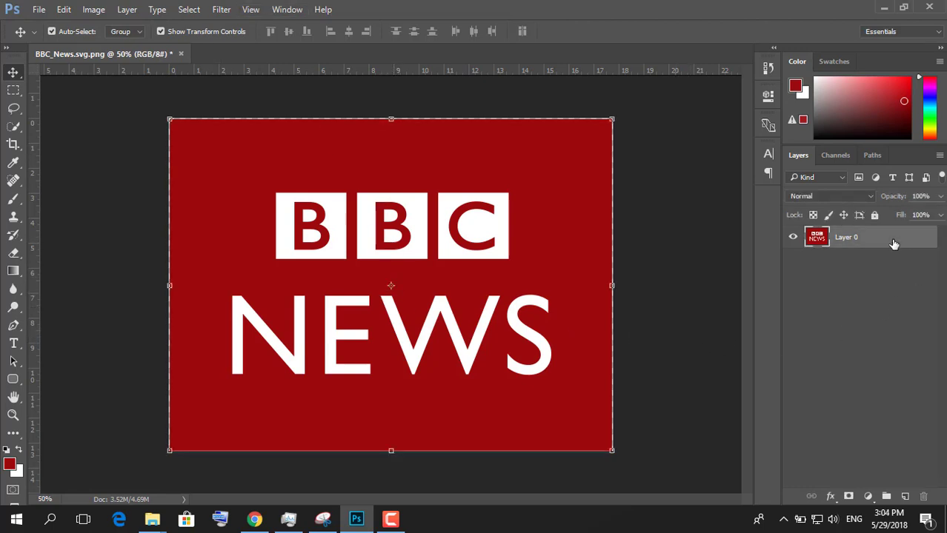
Sample the red logo background with Color Range at Fuzziness 105.
click(191, 9)
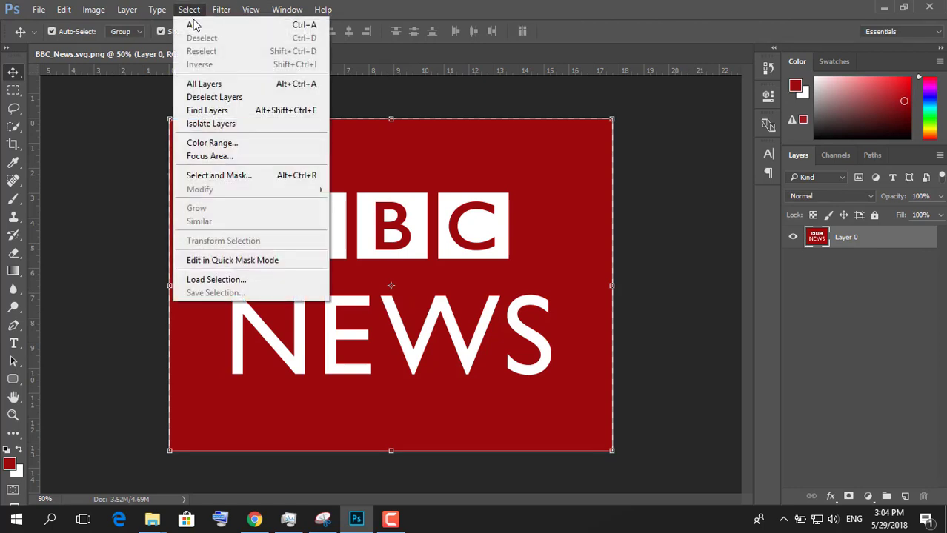
click(234, 143)
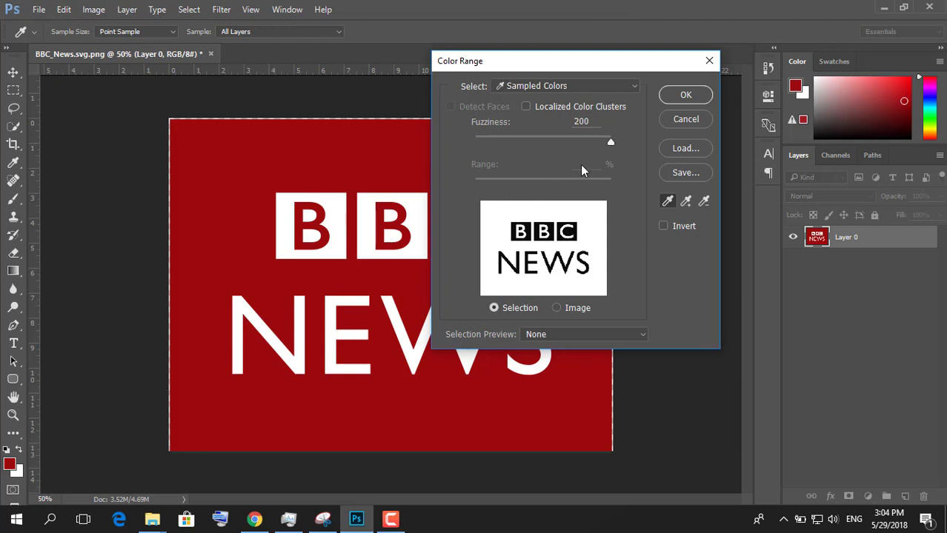
mouse_move(599, 144)
mouse_down()
mouse_move(474, 138)
mouse_move(622, 141)
mouse_up()
mouse_move(609, 144)
mouse_down()
mouse_move(544, 140)
mouse_move(611, 139)
mouse_up()
click(680, 96)
key(v)
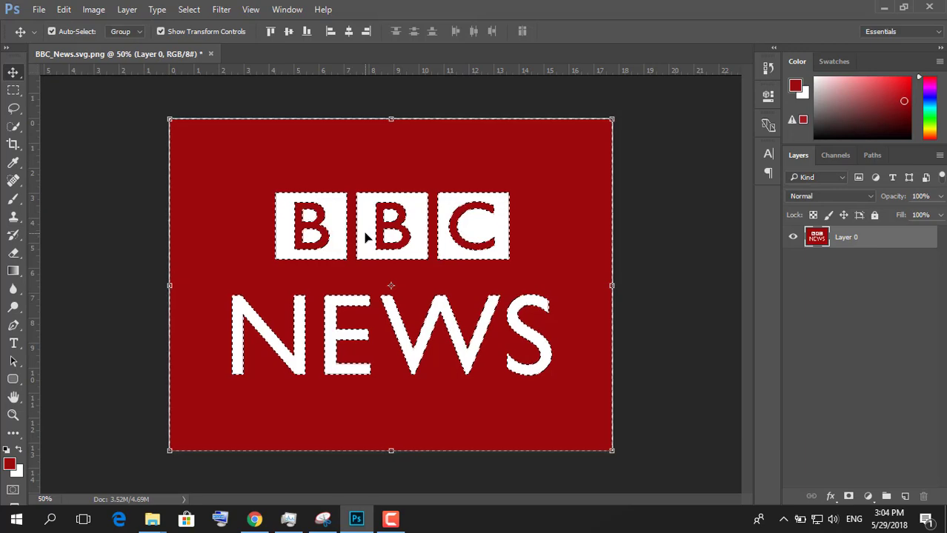
Delete the selected red background and clear the selection, leaving white lettering on transparency.
key(Delete)
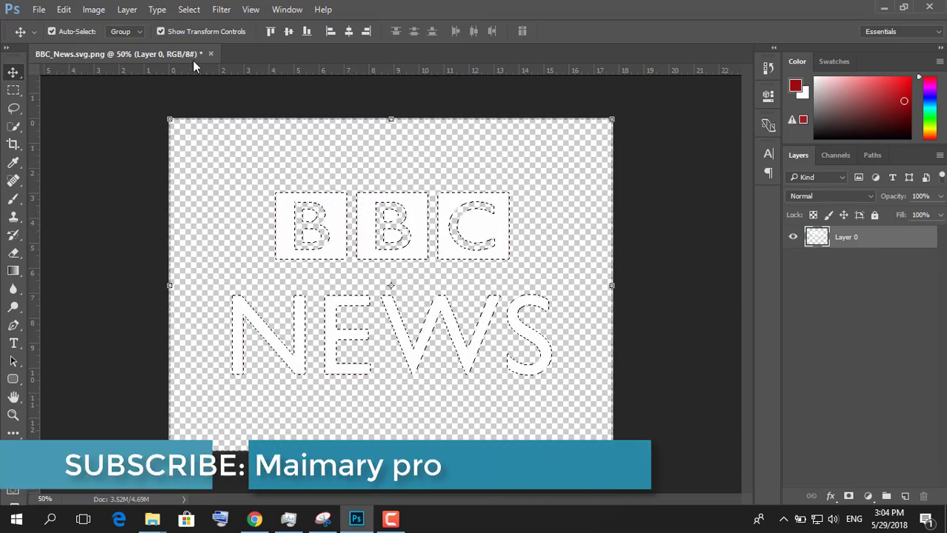
click(186, 9)
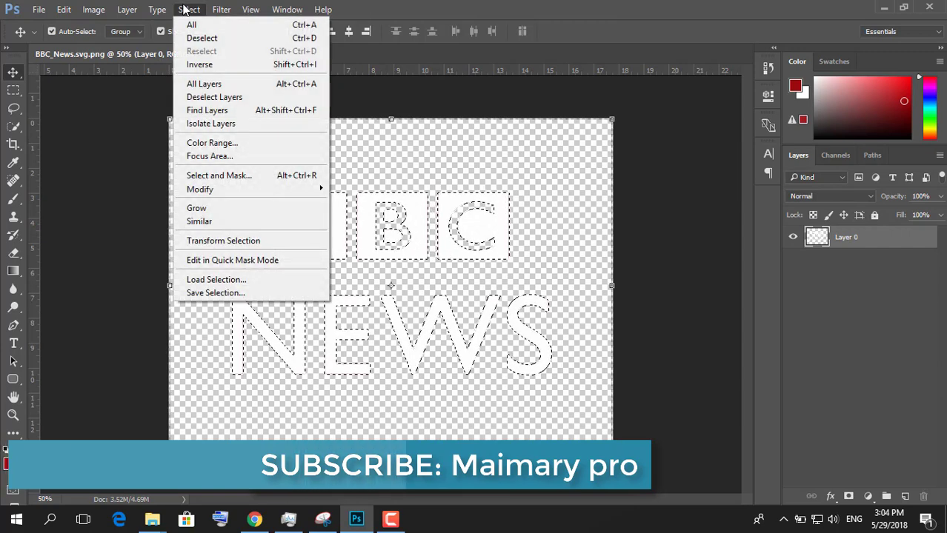
click(322, 8)
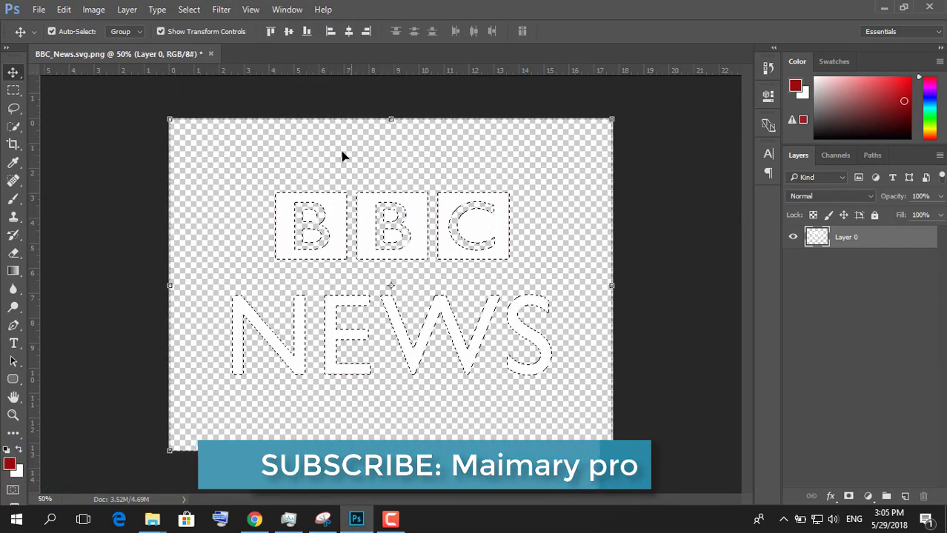
key(ctrl+h)
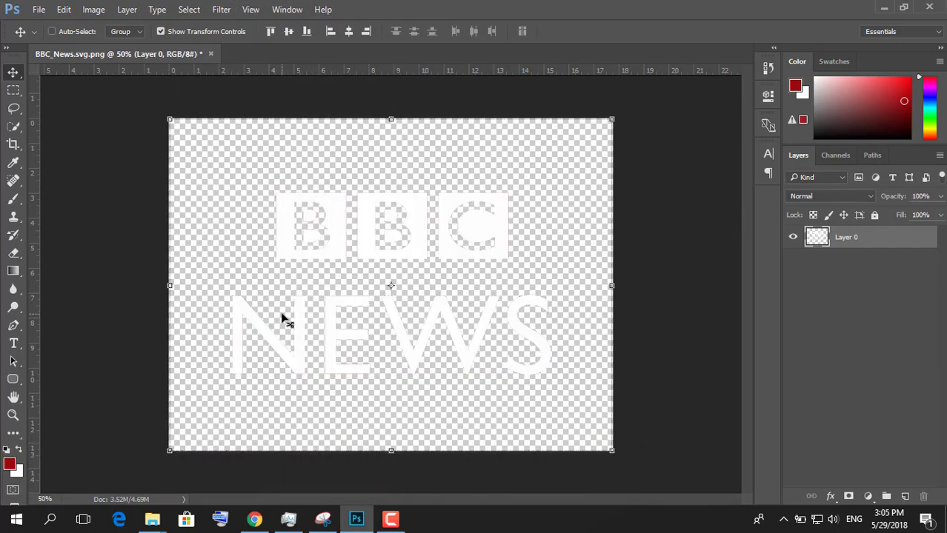
Save the logo as BBC_News in PNG format on the Desktop.
click(43, 10)
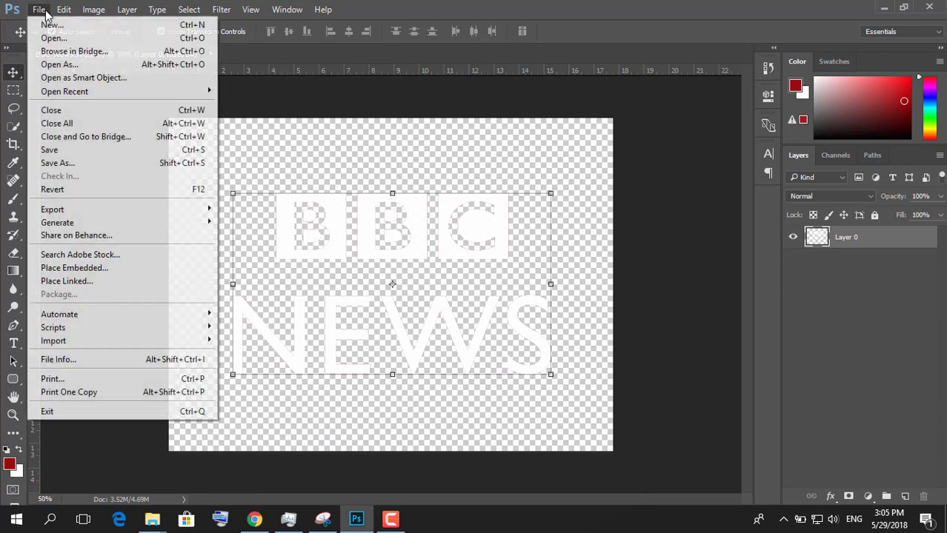
click(75, 164)
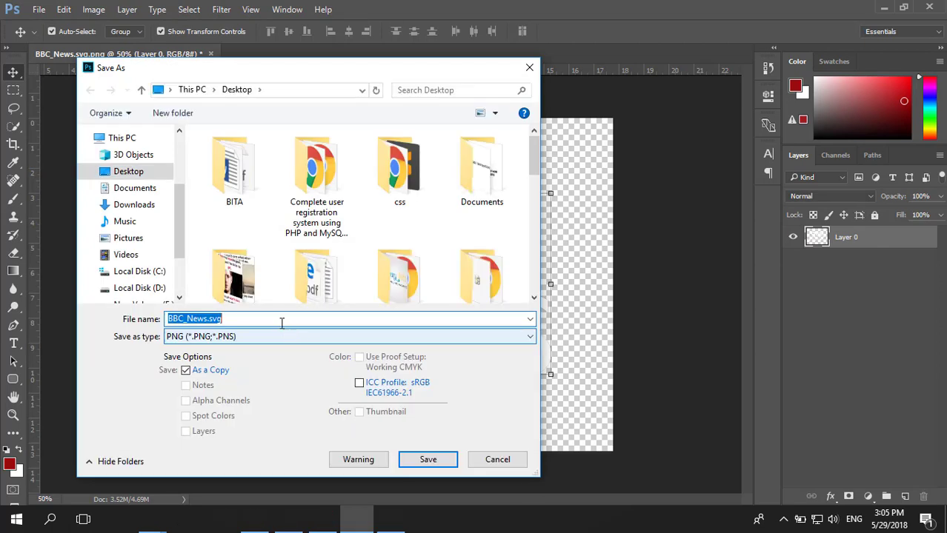
click(280, 320)
key(BackSpace)
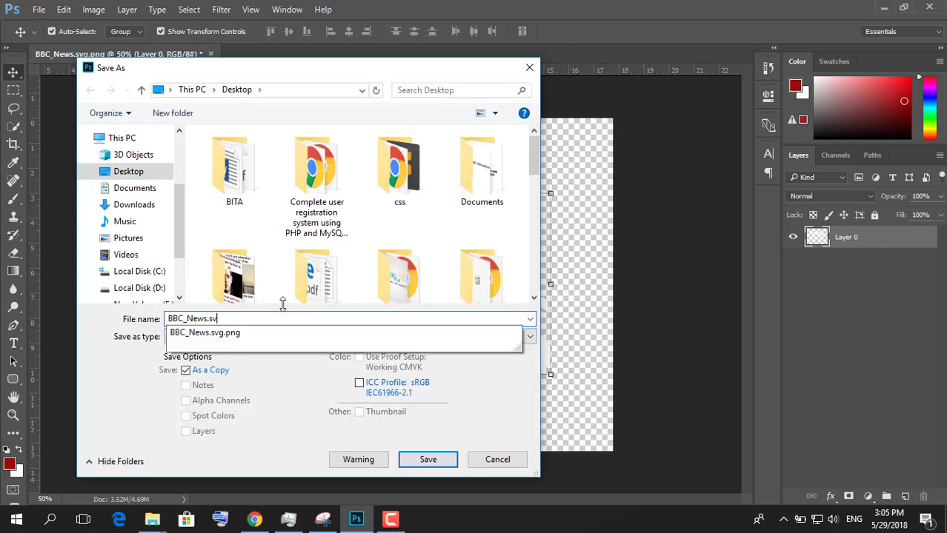
click(295, 398)
click(254, 339)
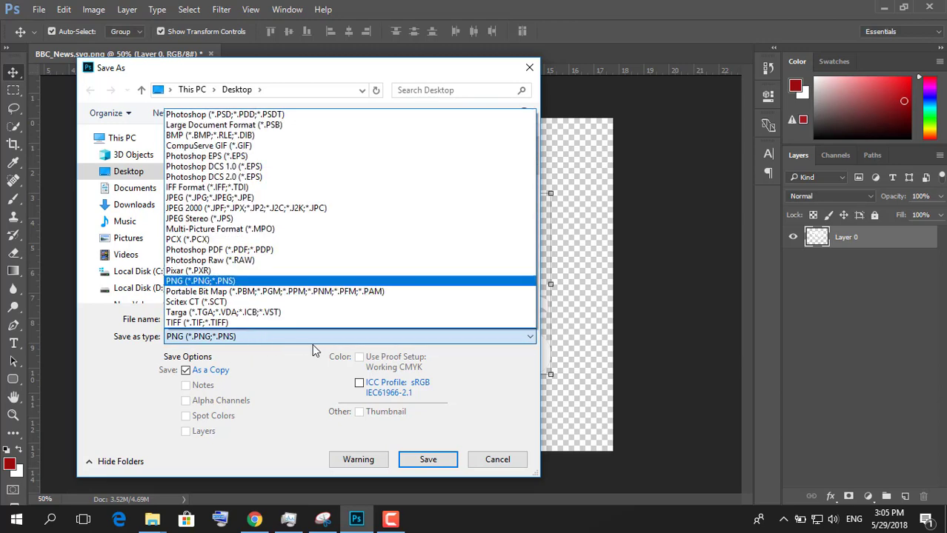
click(233, 283)
click(430, 461)
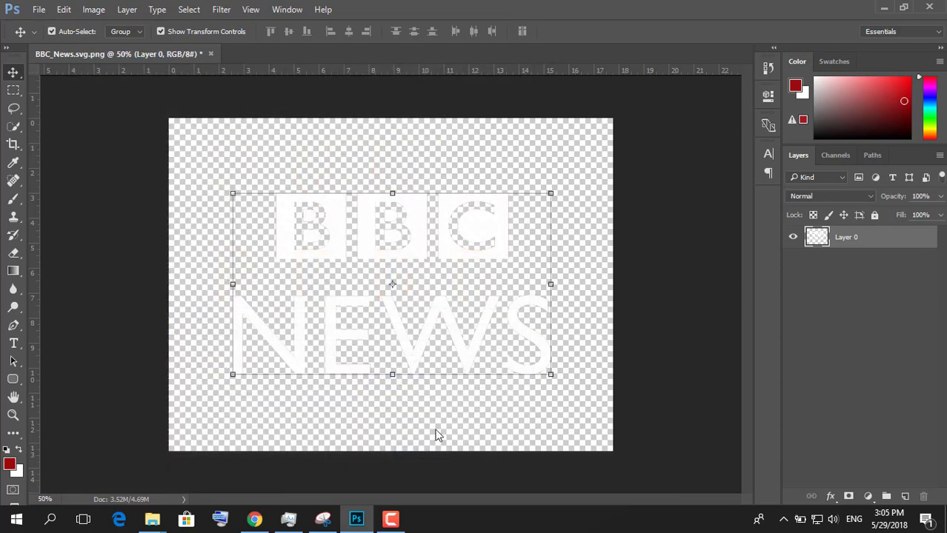
click(519, 162)
Open the new BBC_News.png and the original red BBC_News.svg.png in Photos.
click(883, 9)
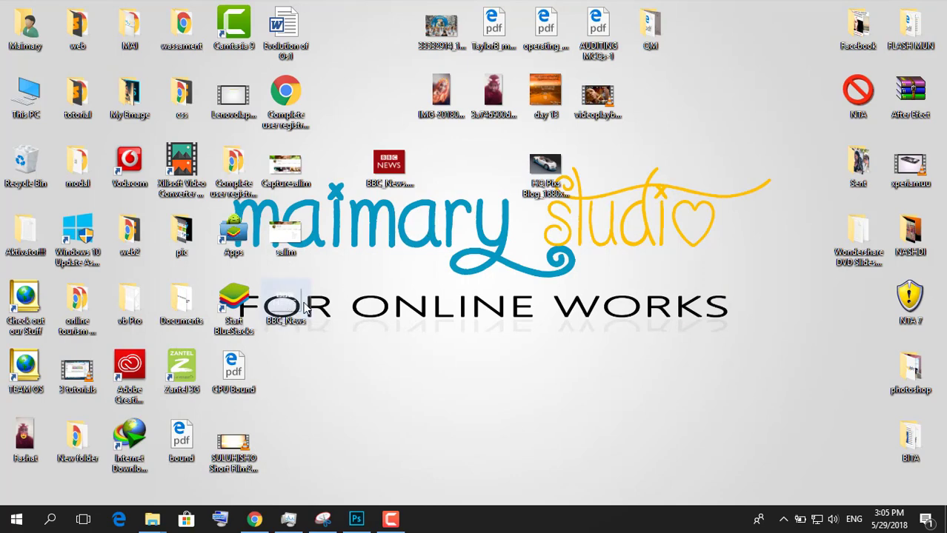
double_click(669, 167)
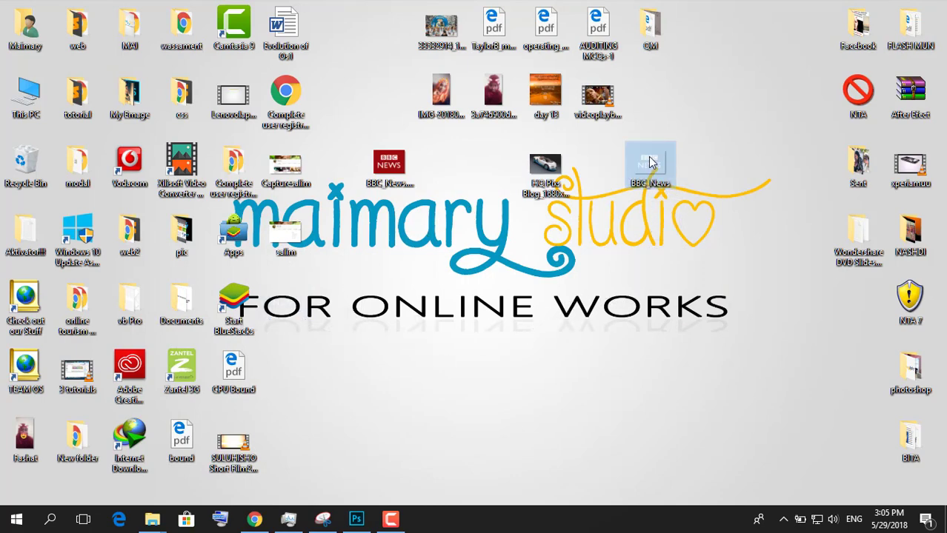
double_click(399, 174)
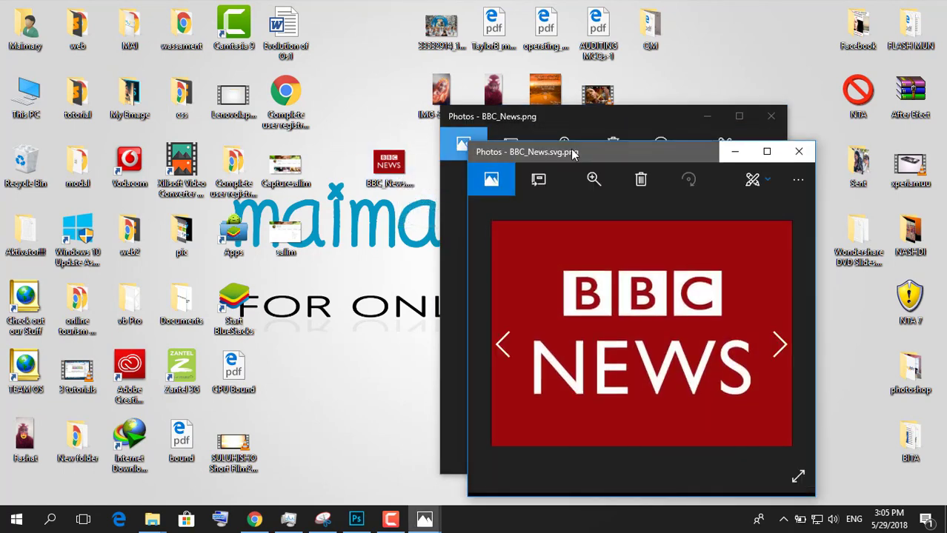
Compare the two previews side by side, then close both windows.
mouse_move(592, 147)
mouse_down()
mouse_move(161, 109)
mouse_move(229, 115)
mouse_up()
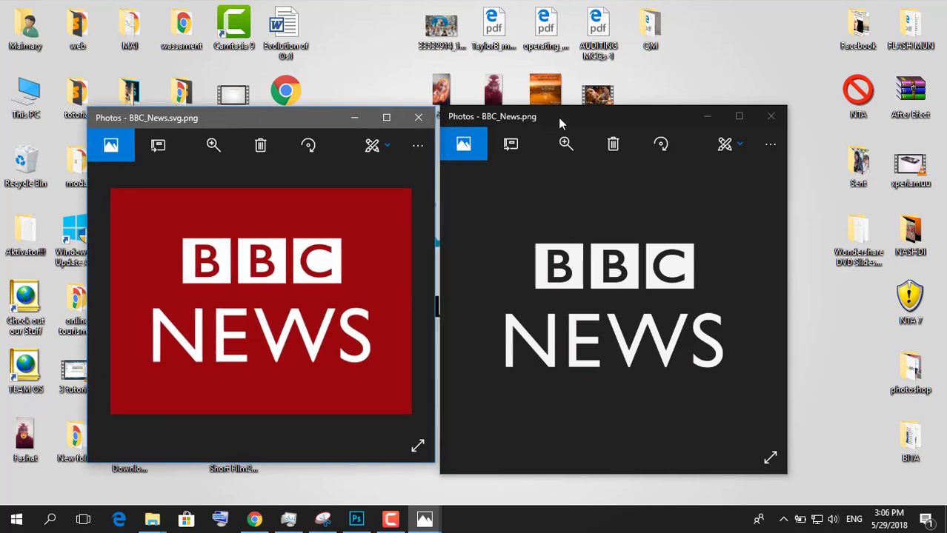
drag(558, 117, 566, 112)
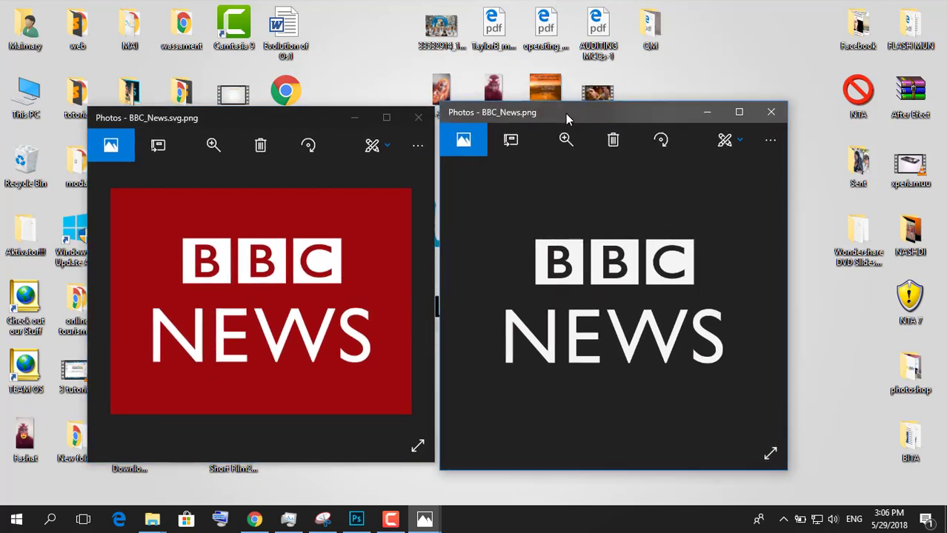
drag(567, 112, 559, 113)
mouse_move(736, 297)
click(775, 64)
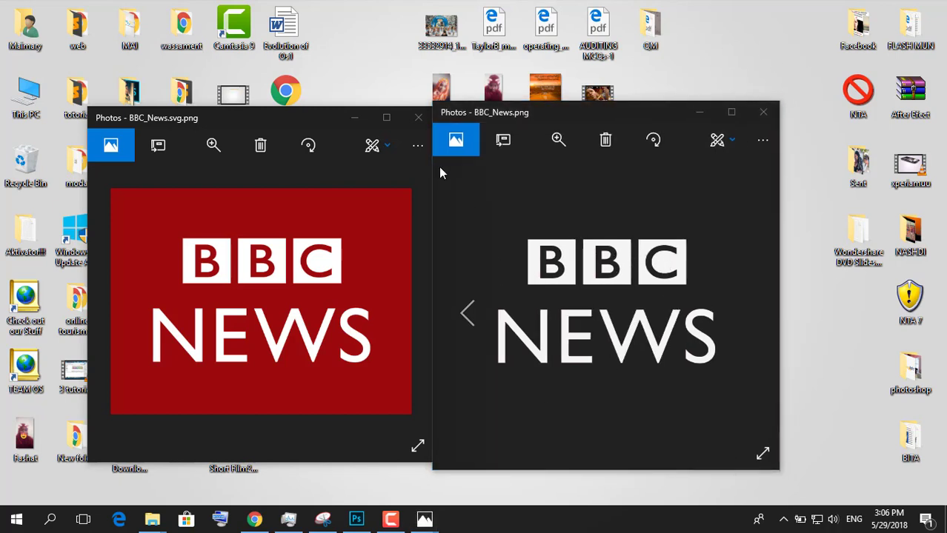
click(418, 119)
click(763, 114)
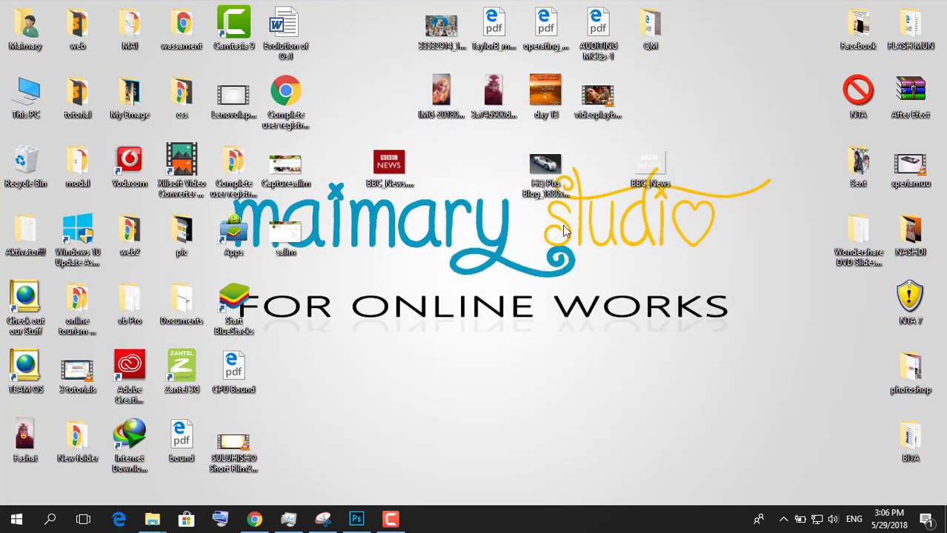
Open HQ Pixs Blog_1680x1050_107.jpg and BBC_News.png in Photoshop via Open with.
right_click(539, 174)
mouse_move(578, 272)
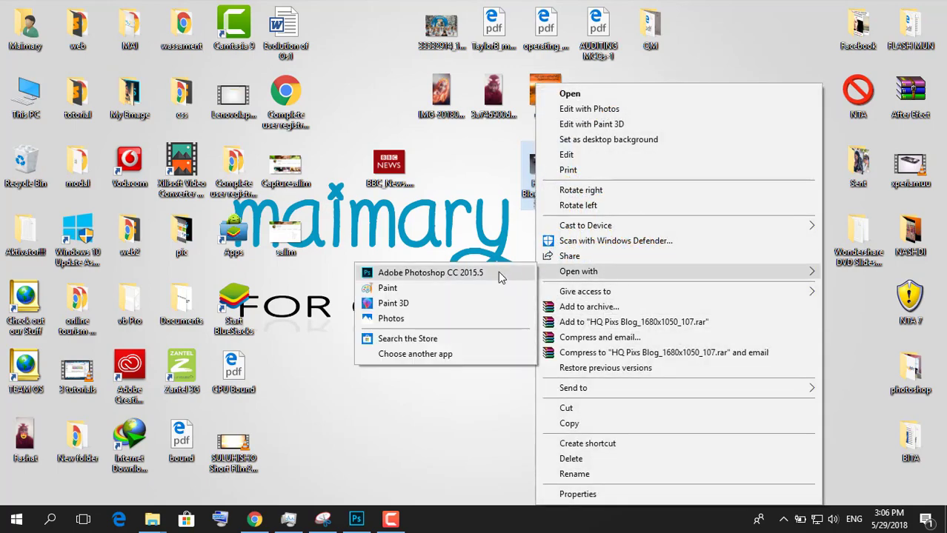
click(497, 272)
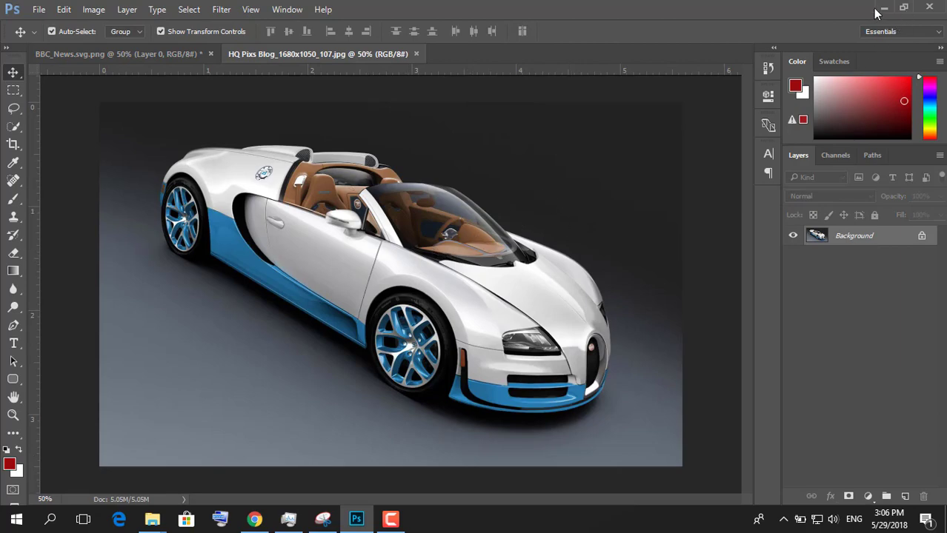
click(883, 8)
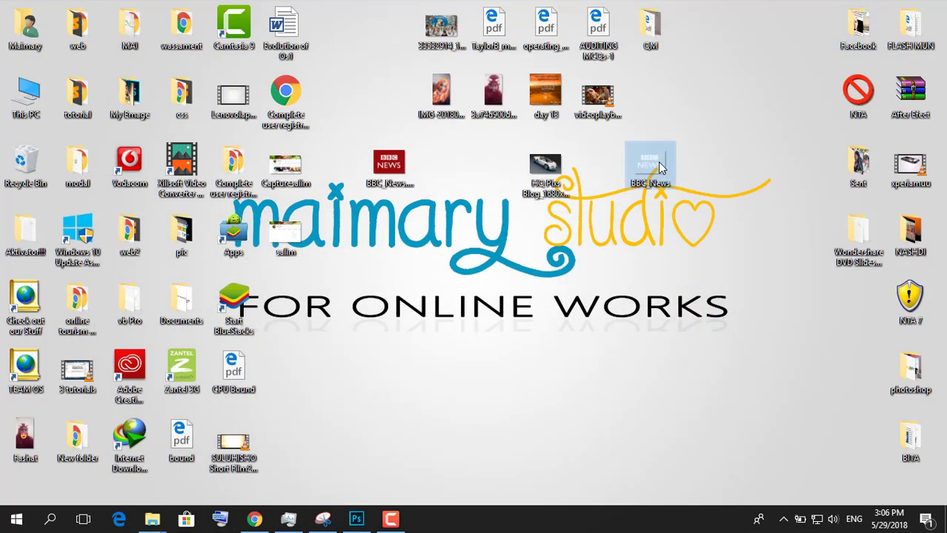
right_click(660, 167)
mouse_move(702, 271)
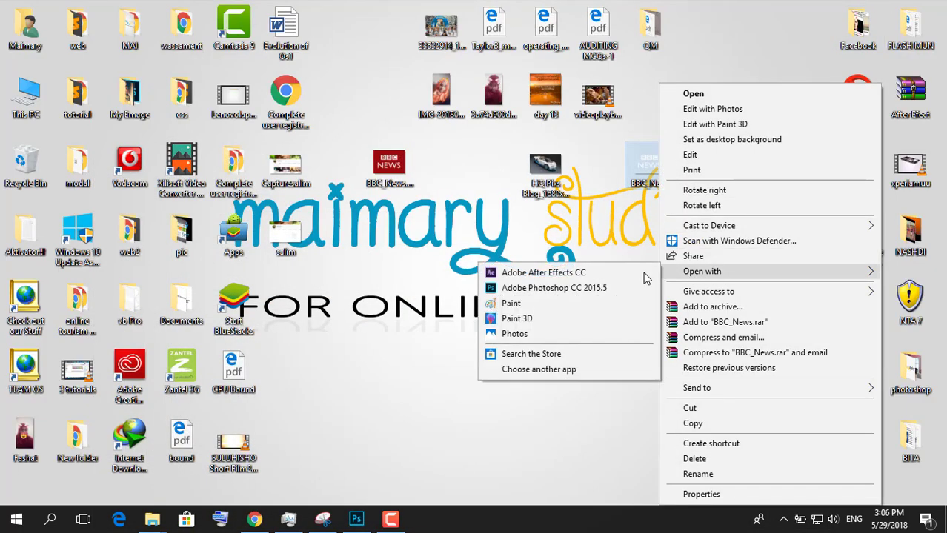
click(553, 288)
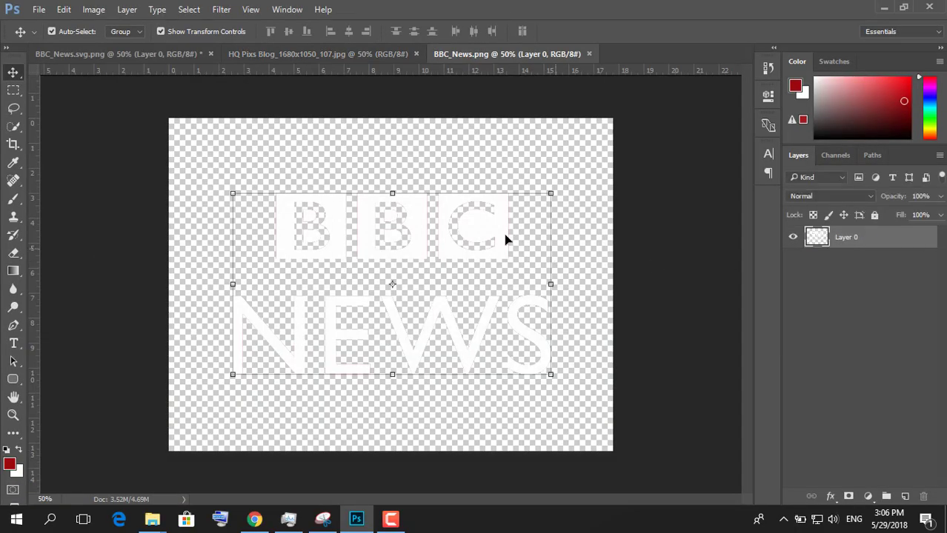
Drag the white logo onto the car photo, scale it to about 35%, and place it top-right.
drag(477, 219, 352, 47)
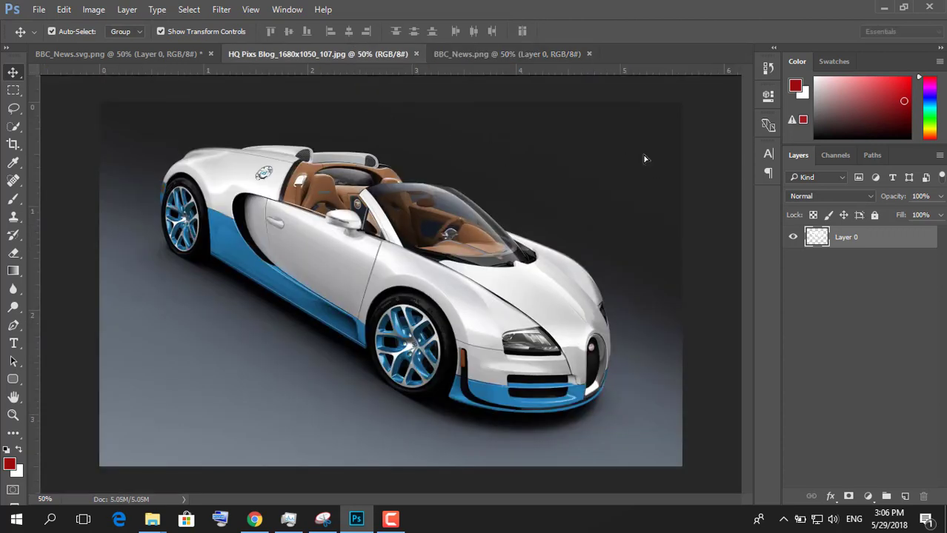
mouse_move(351, 45)
mouse_down()
mouse_move(640, 158)
mouse_move(542, 159)
mouse_up()
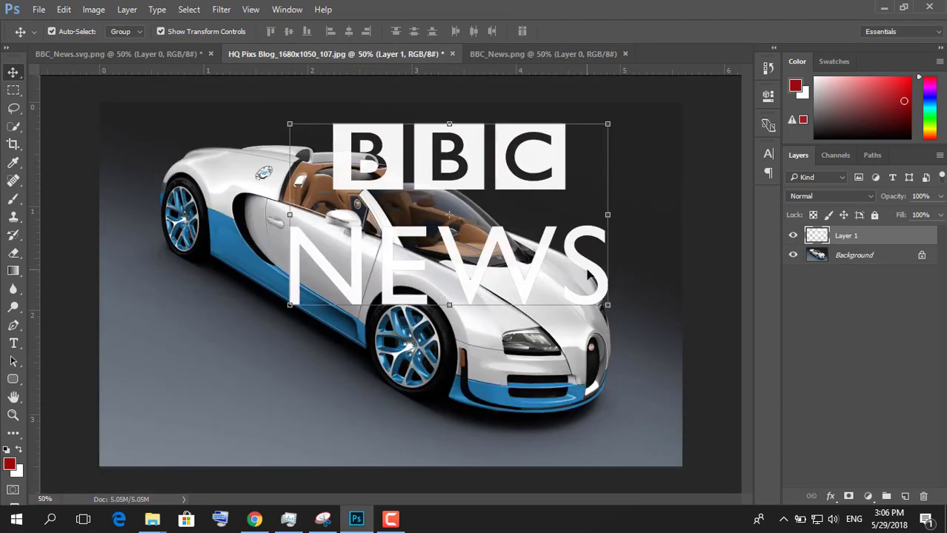
key(ctrl+t)
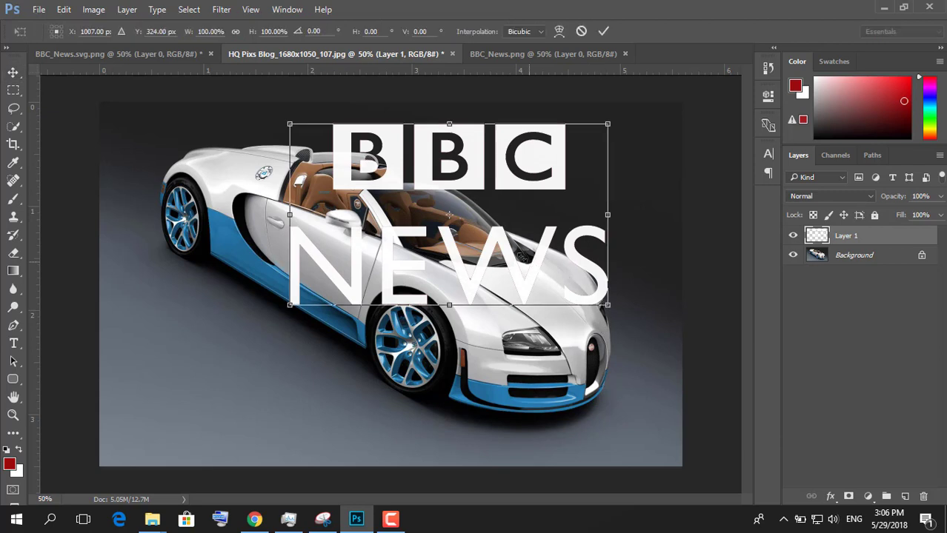
drag(607, 304, 513, 251)
drag(505, 245, 504, 244)
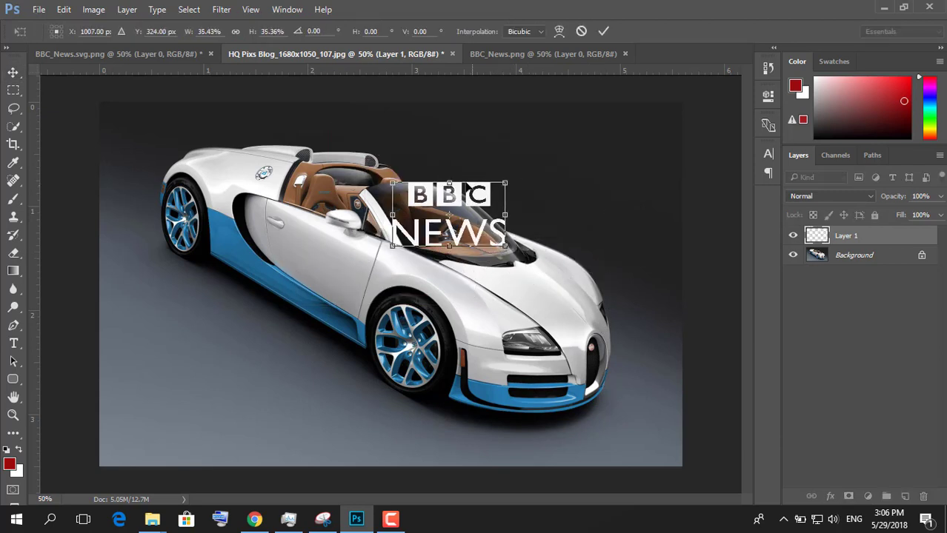
click(604, 31)
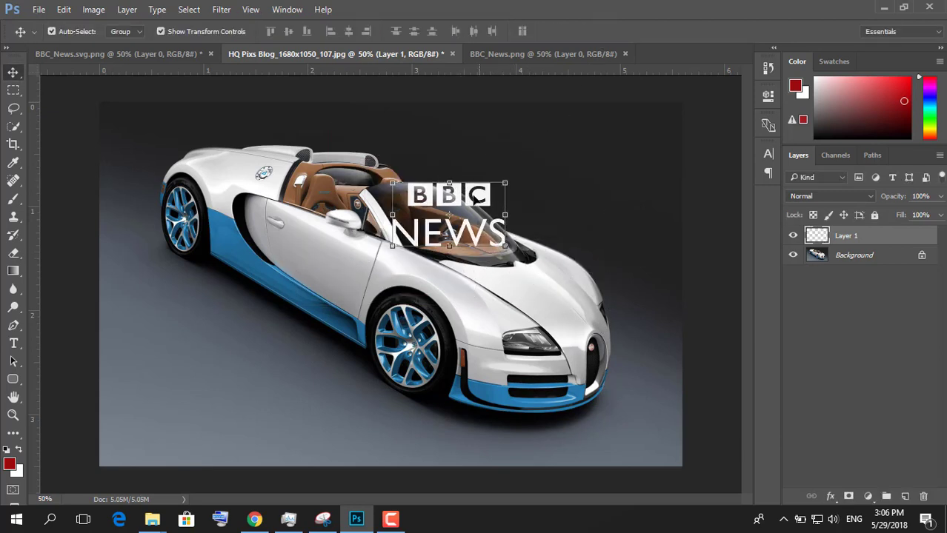
drag(459, 191, 612, 113)
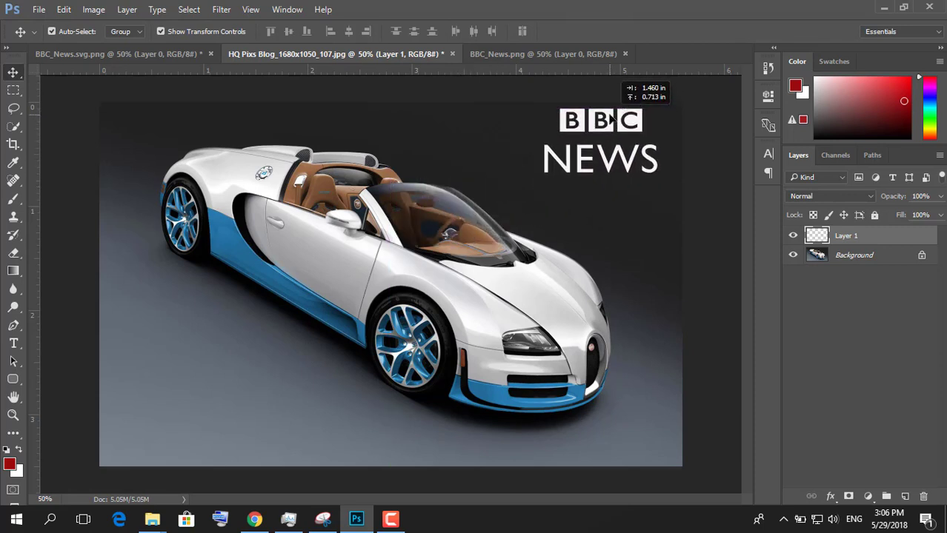
drag(612, 113, 609, 119)
click(652, 271)
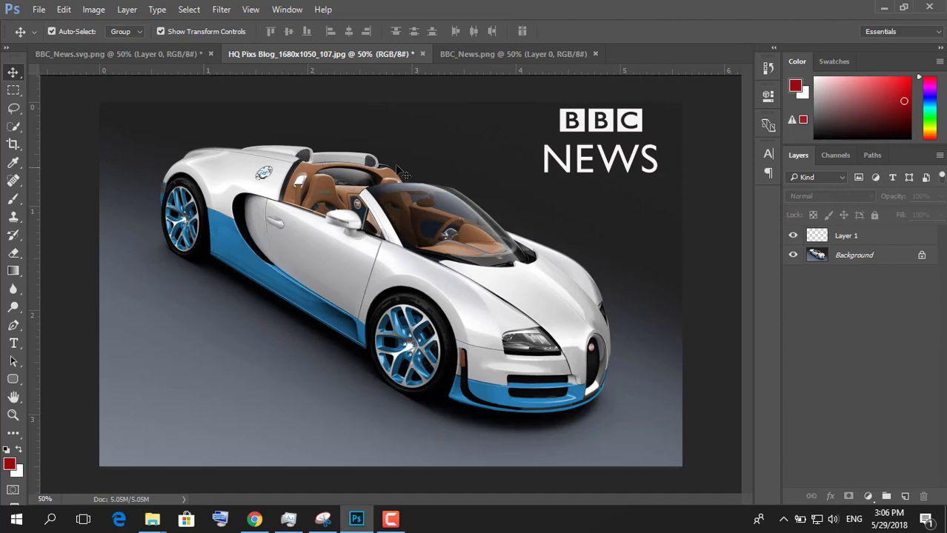
Save the car photo as PNG HQ Pixs Blog_1680x1050_107 on the Desktop, then minimize Photoshop.
click(39, 9)
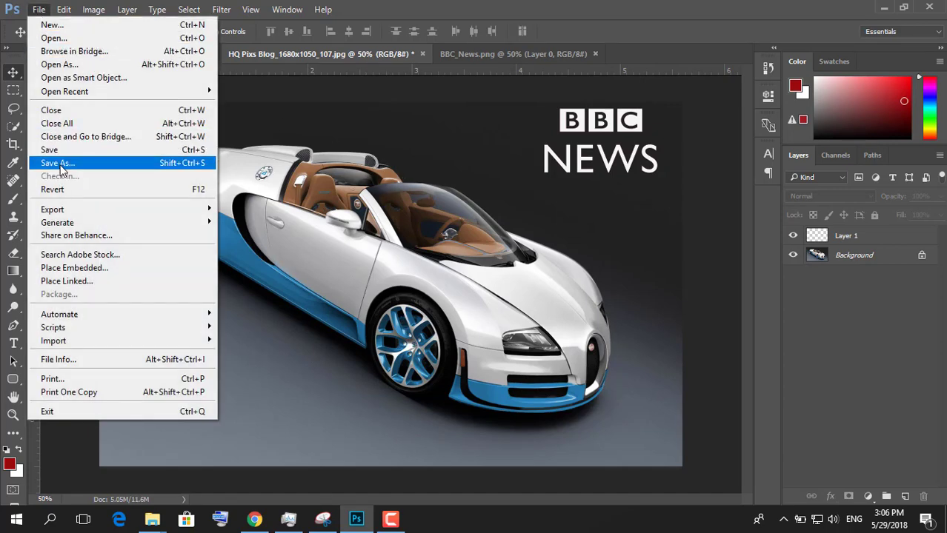
click(88, 159)
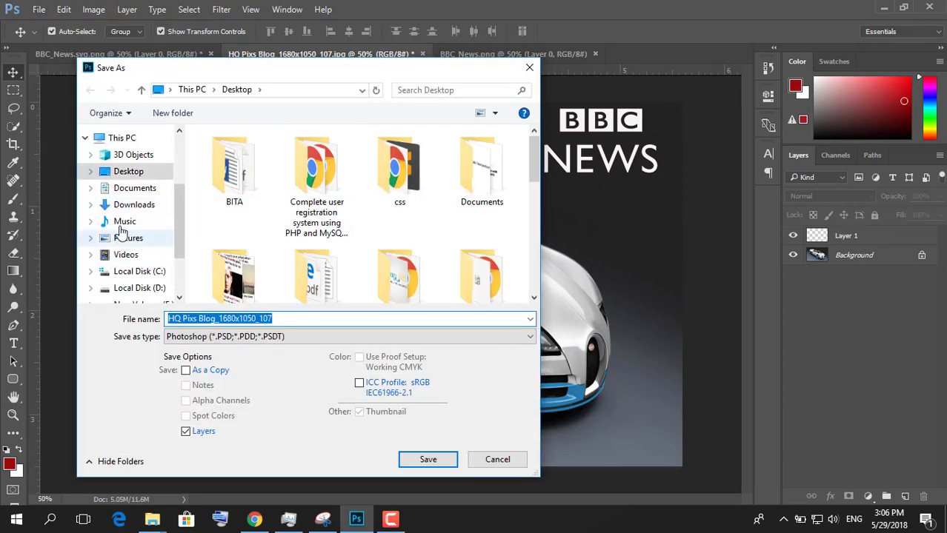
click(297, 336)
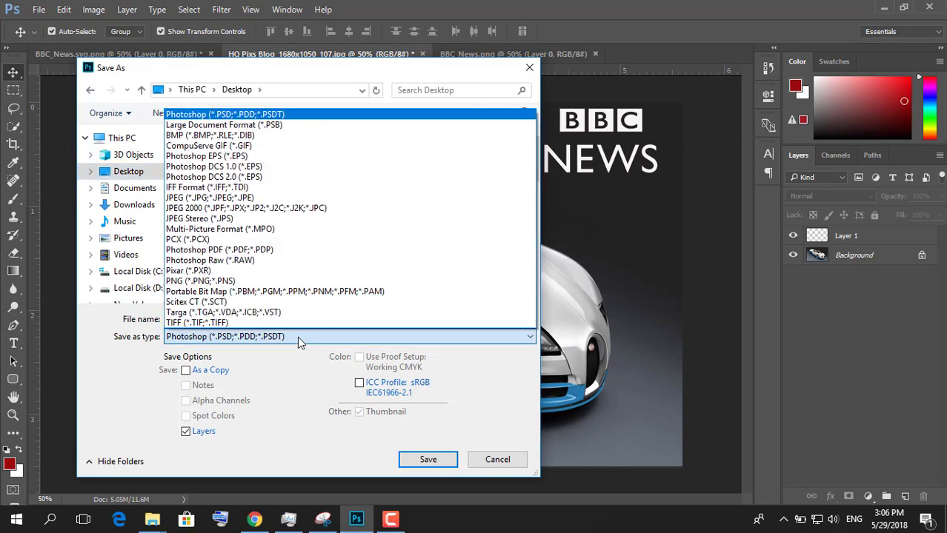
click(215, 281)
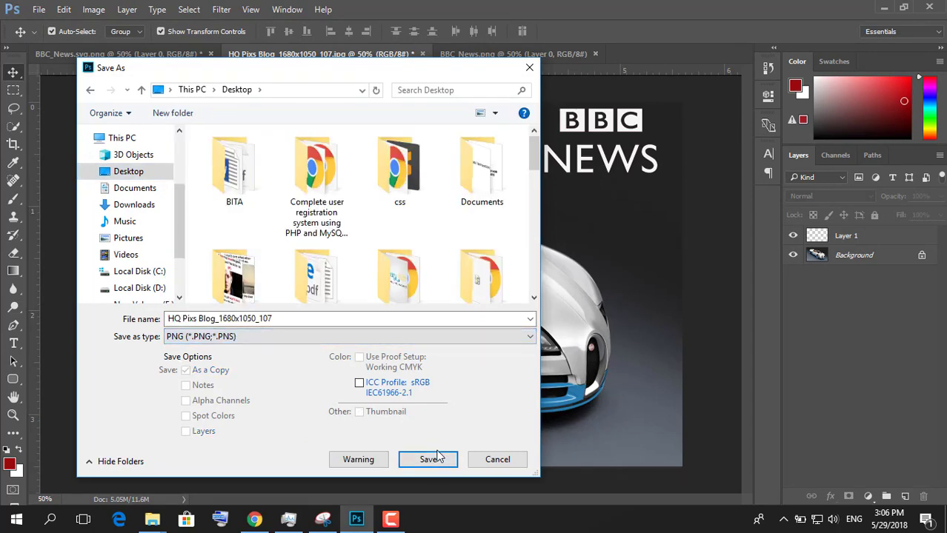
click(438, 461)
click(520, 163)
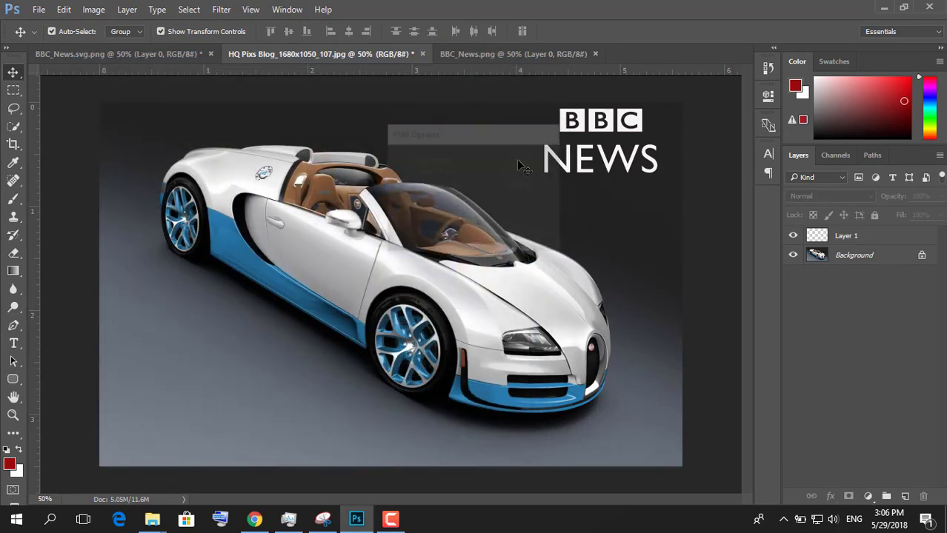
click(881, 7)
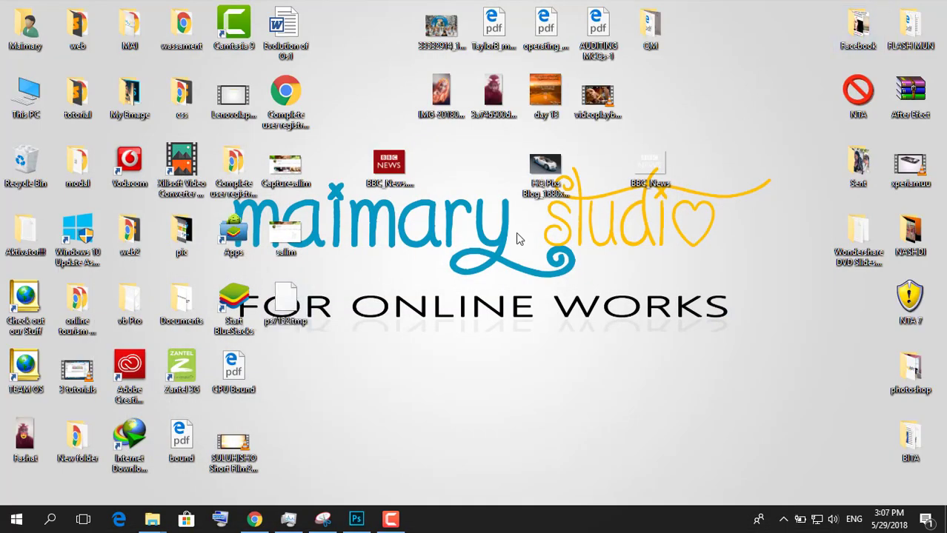
View the original car JPG and the logo PNG side by side in Photos, then close the PNG.
double_click(541, 171)
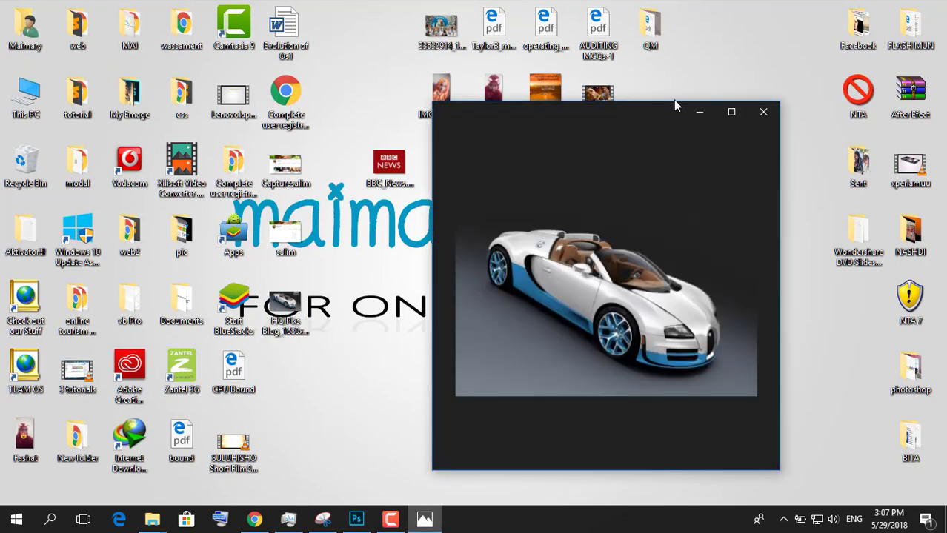
drag(686, 98, 712, 92)
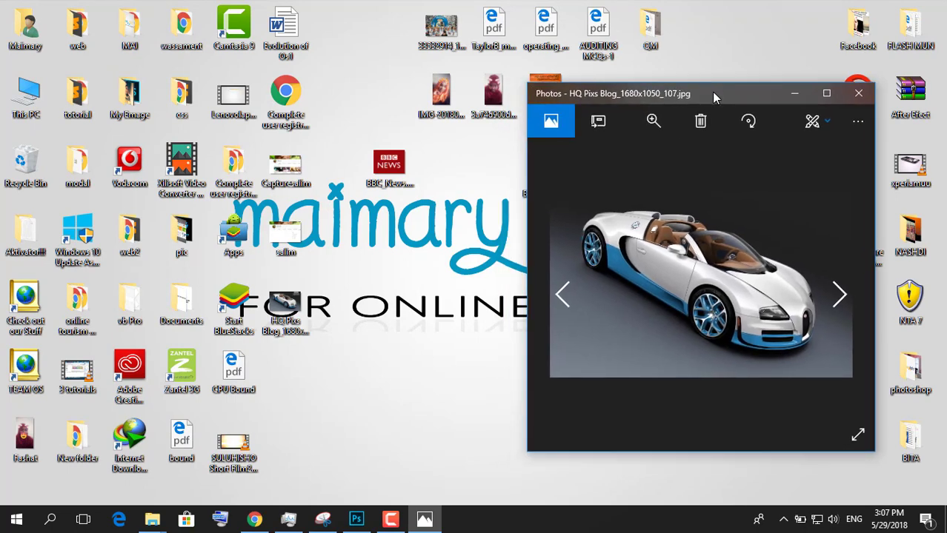
double_click(285, 311)
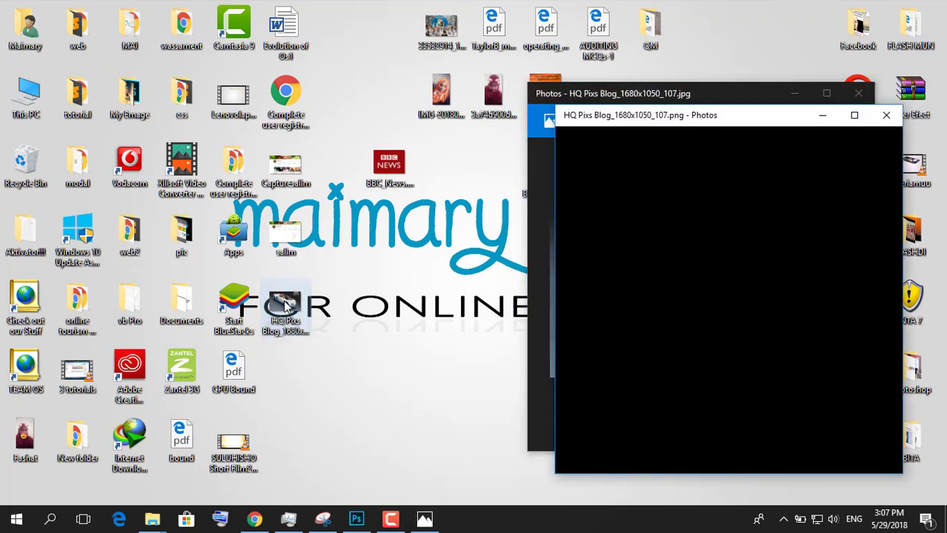
mouse_move(741, 118)
mouse_down()
mouse_move(388, 101)
mouse_move(371, 91)
mouse_up()
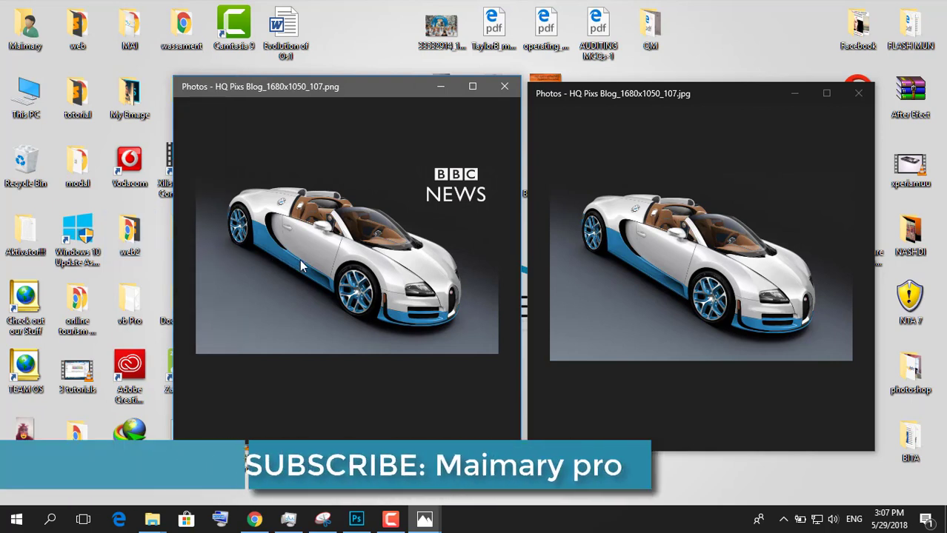
click(518, 92)
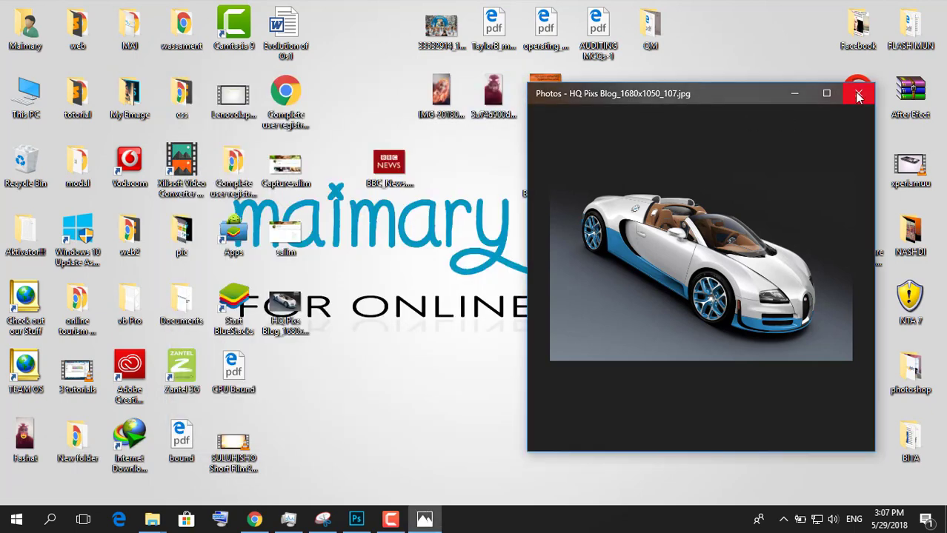